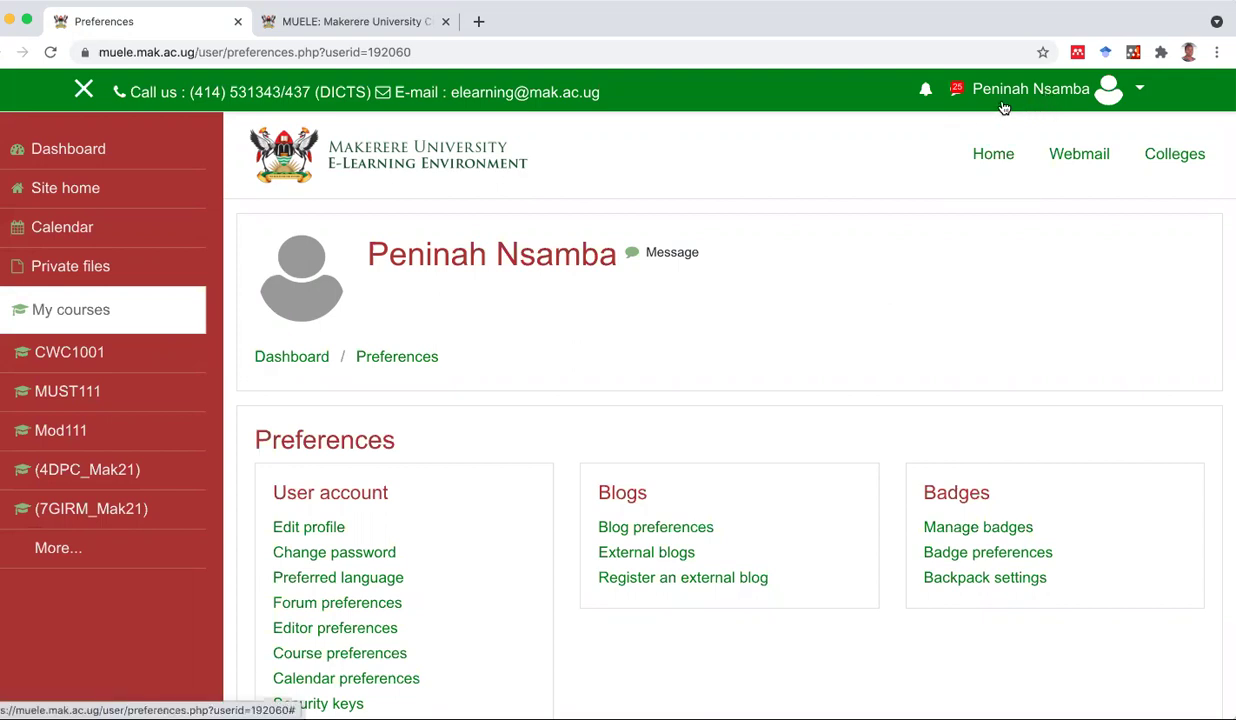
Open the account's own profile page and look through its user details, course details, reports and mobile app sections.
click(1141, 94)
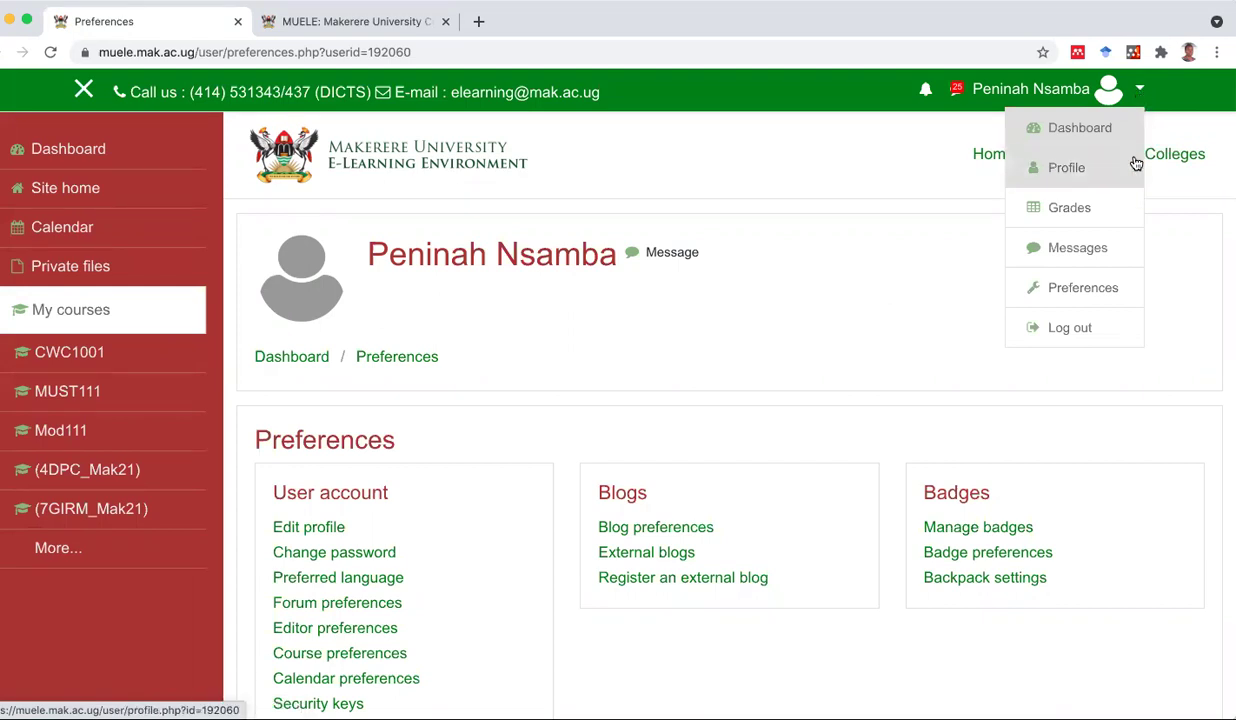
click(1063, 170)
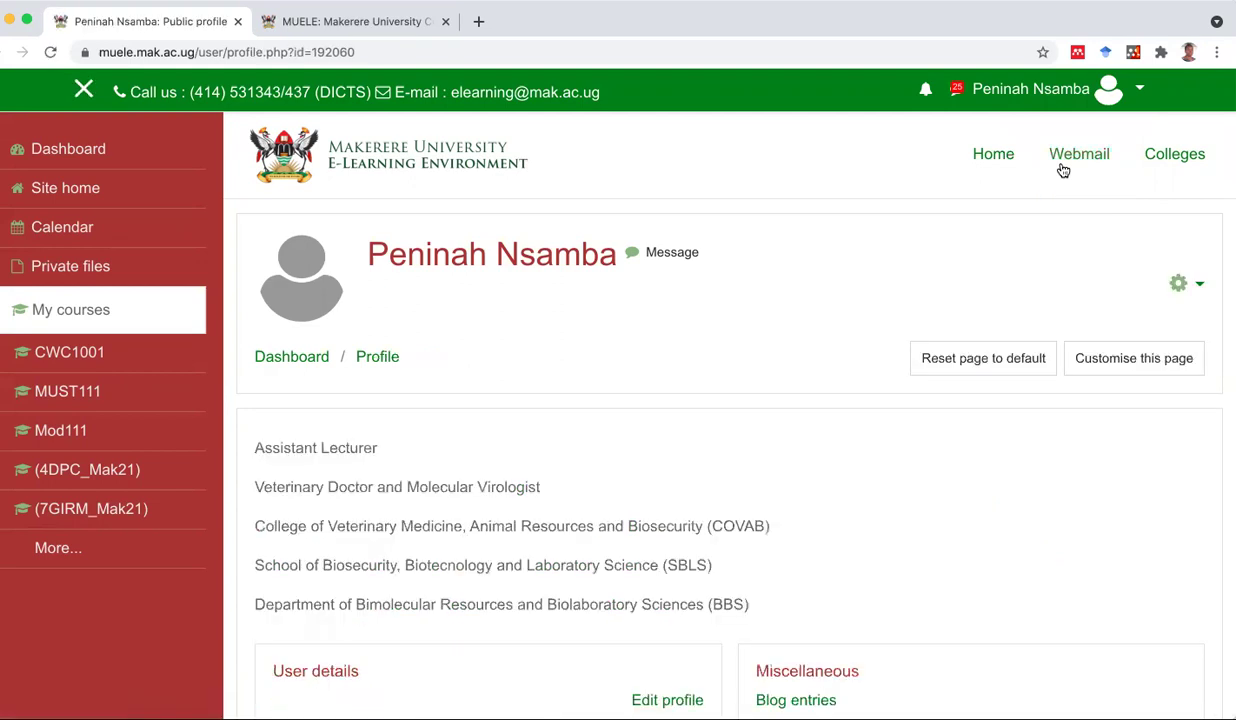
scroll(916, 331, down, 2)
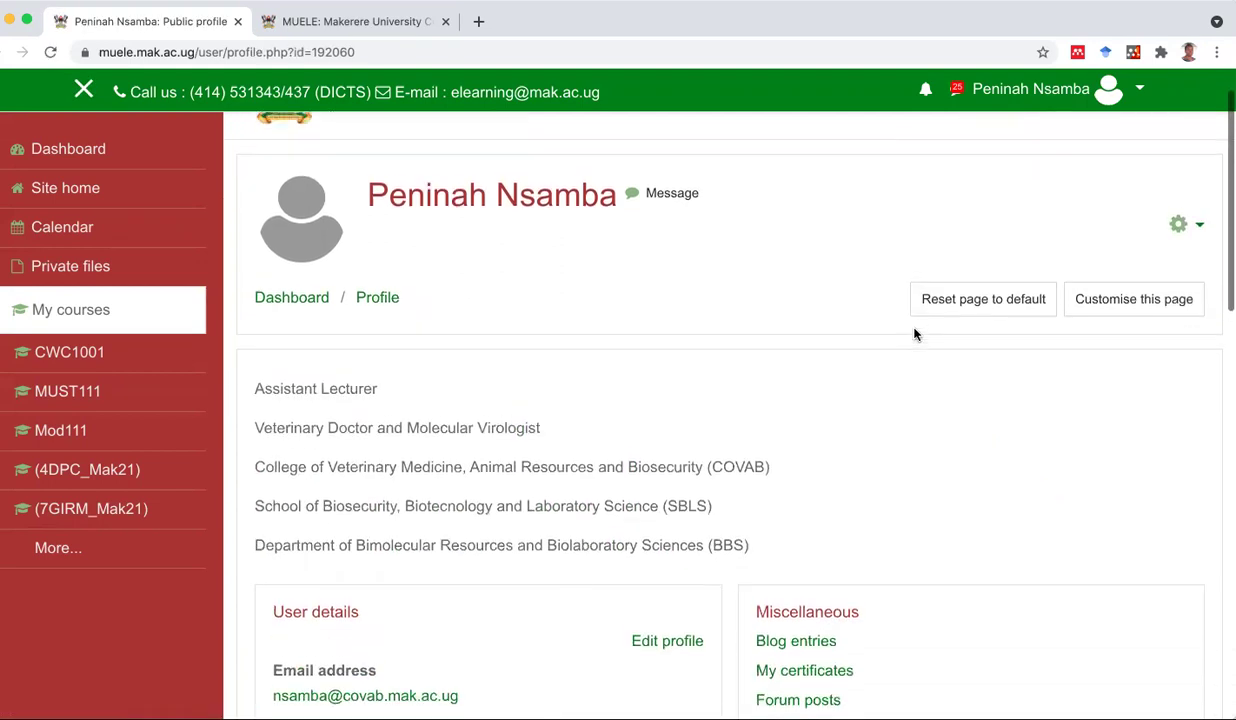
scroll(916, 331, up, 1)
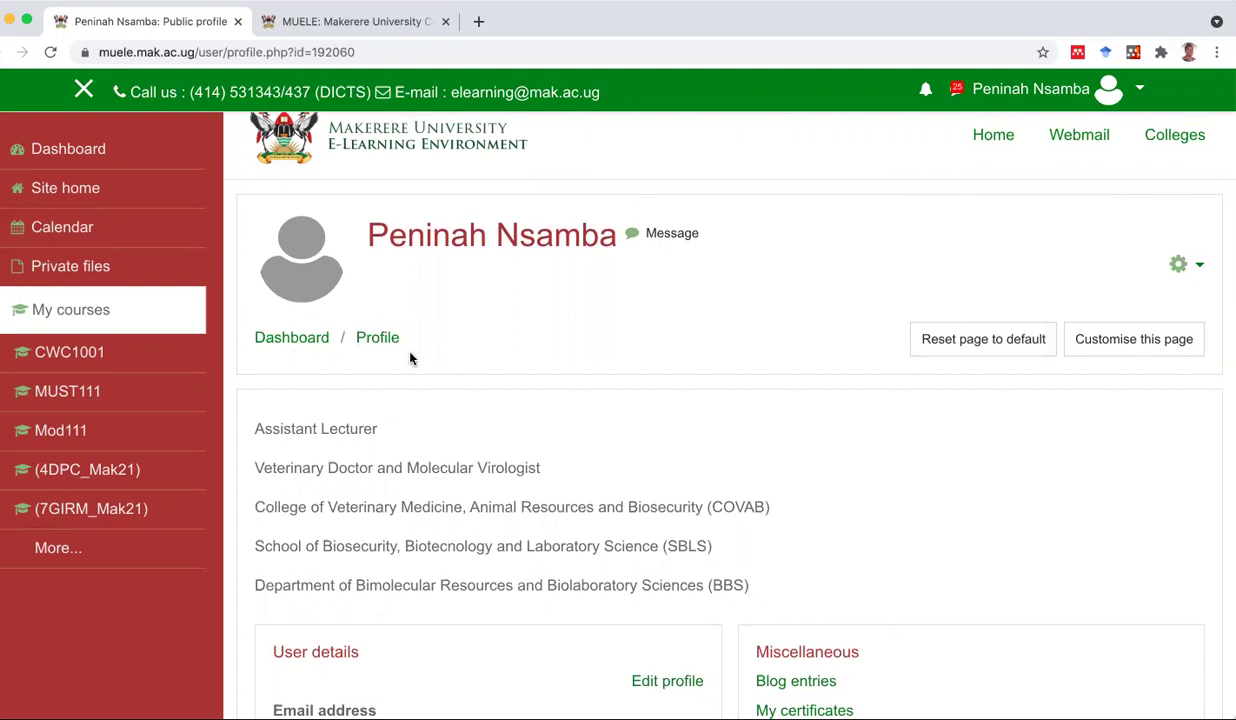
scroll(455, 341, up, 1)
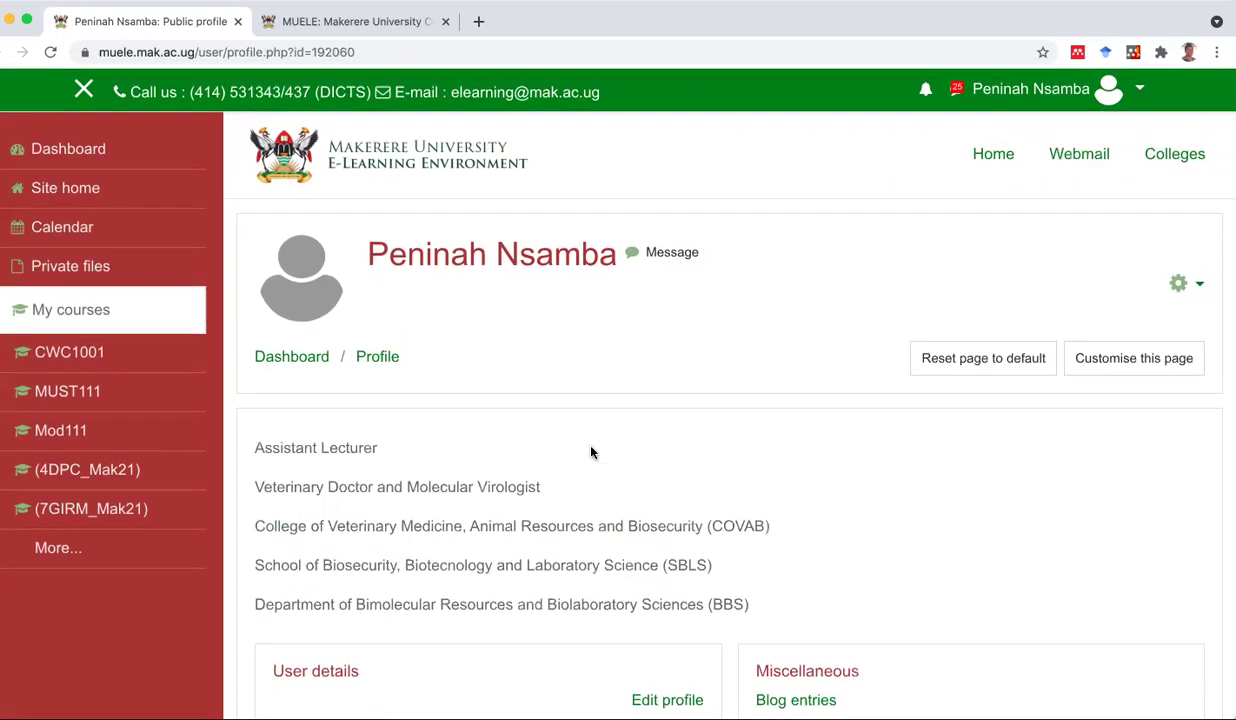
scroll(591, 452, down, 3)
scroll(591, 452, down, 5)
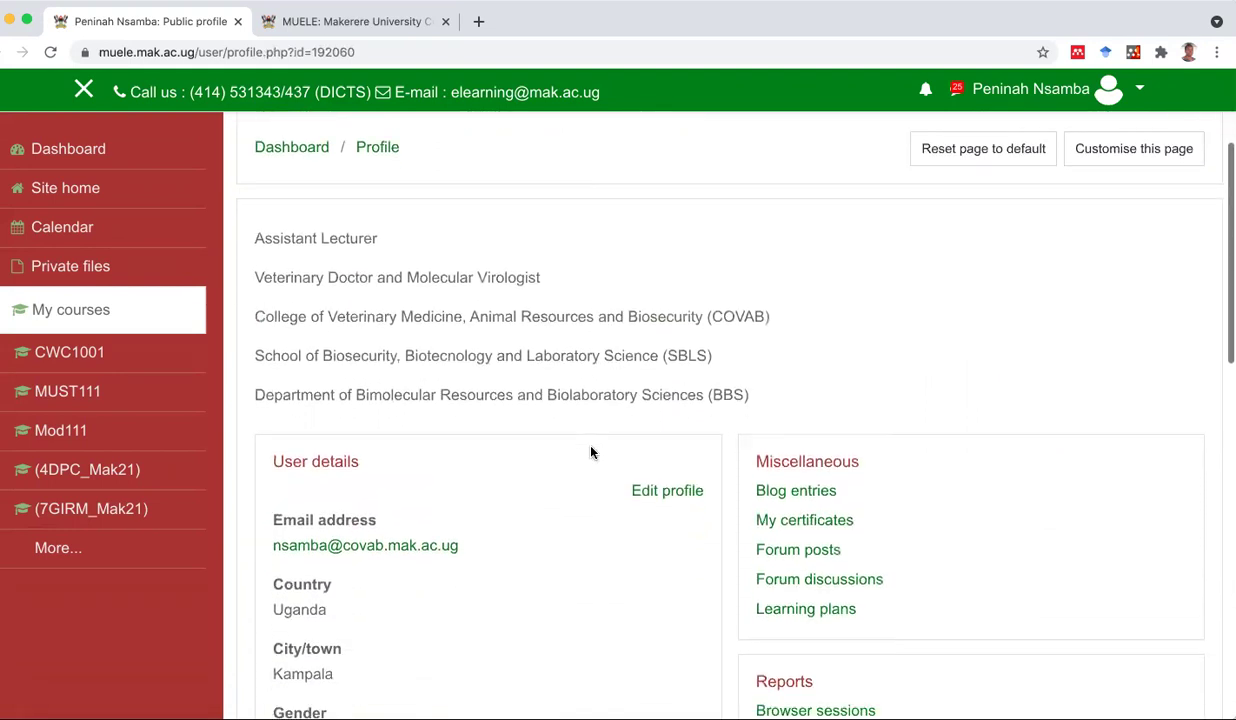
scroll(591, 452, down, 5)
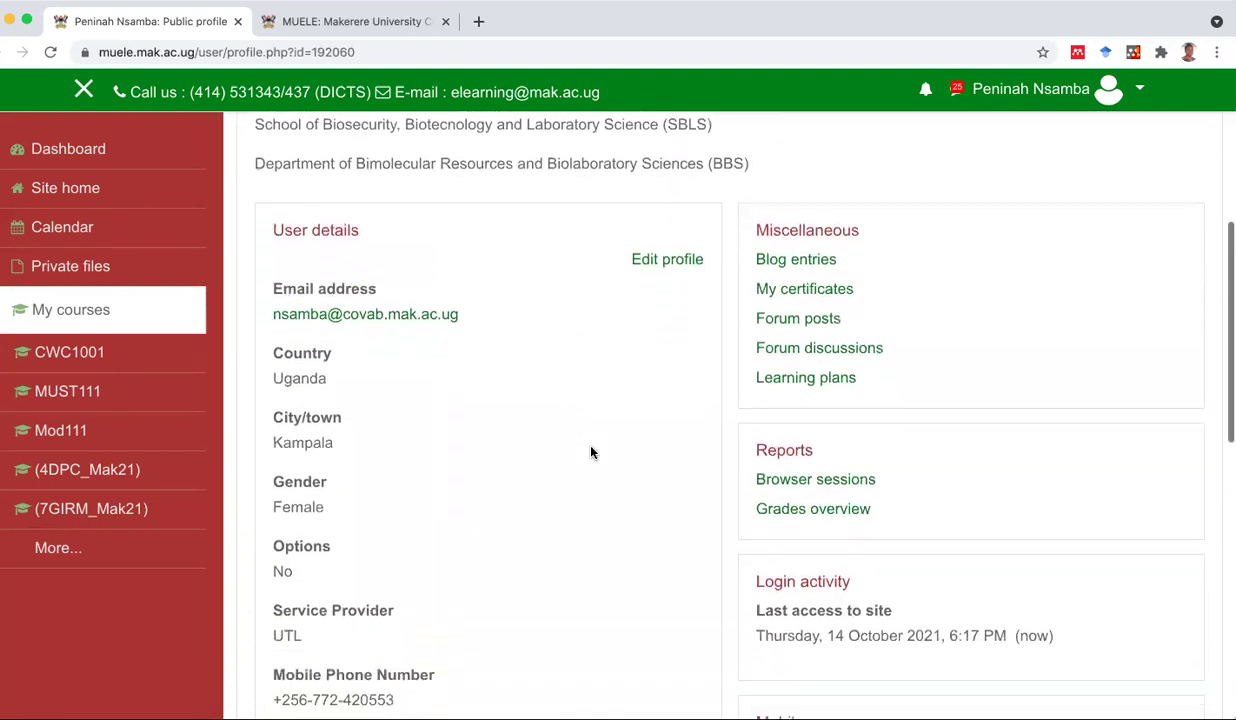
scroll(591, 452, down, 6)
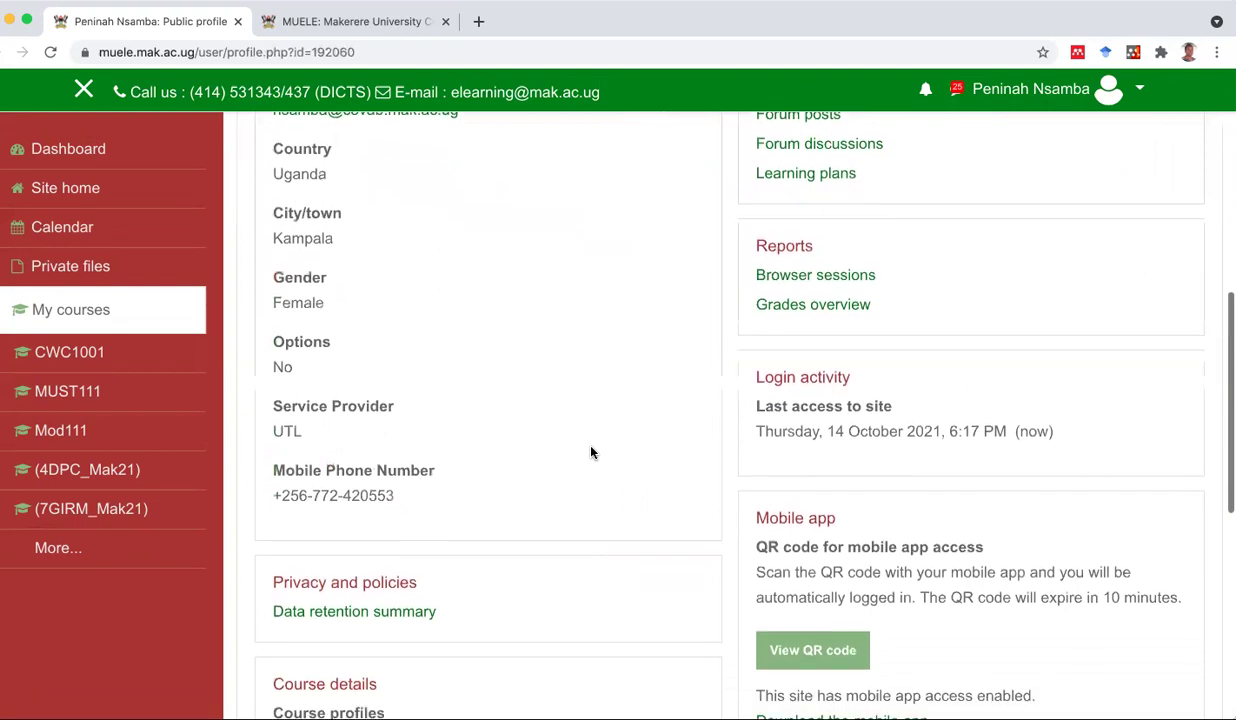
scroll(591, 452, down, 3)
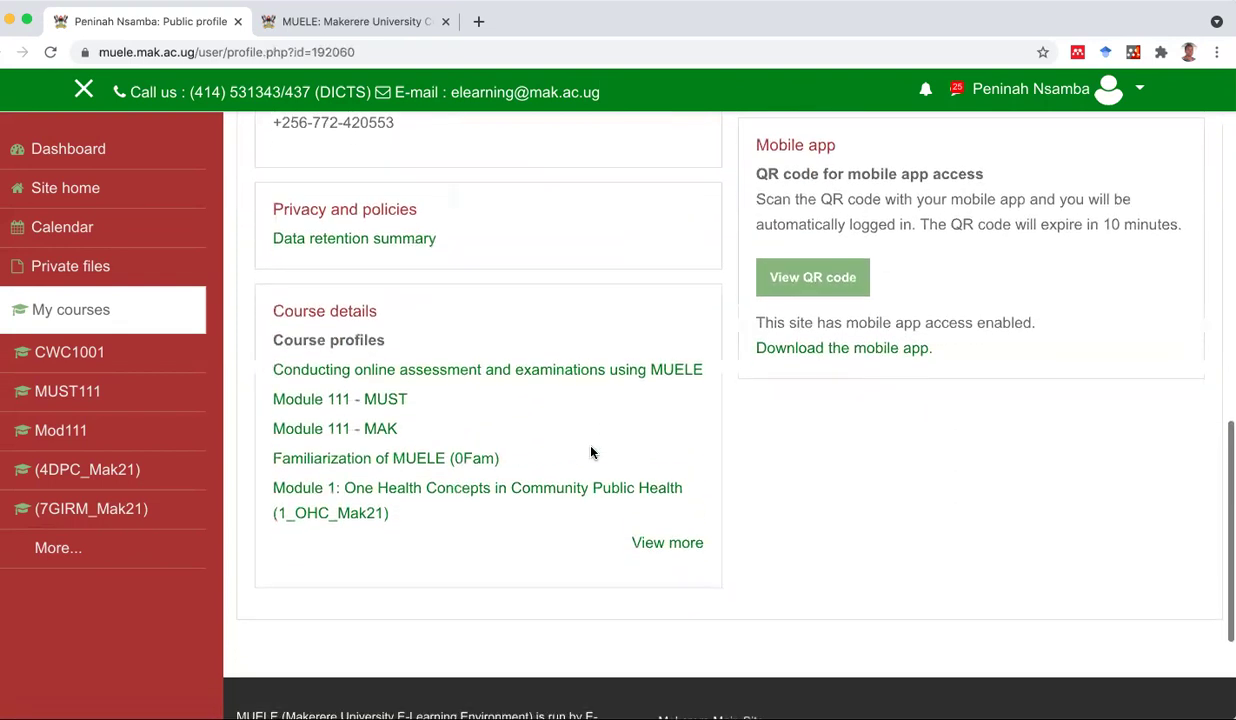
scroll(591, 452, up, 5)
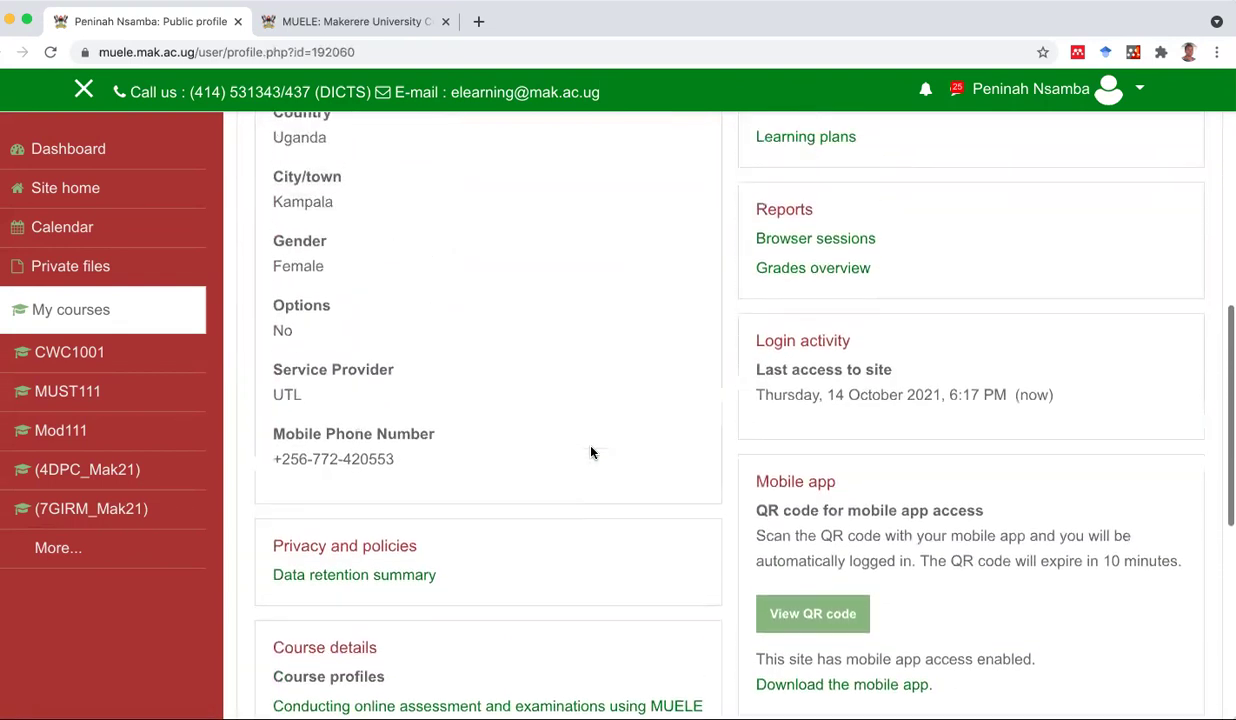
scroll(591, 452, up, 6)
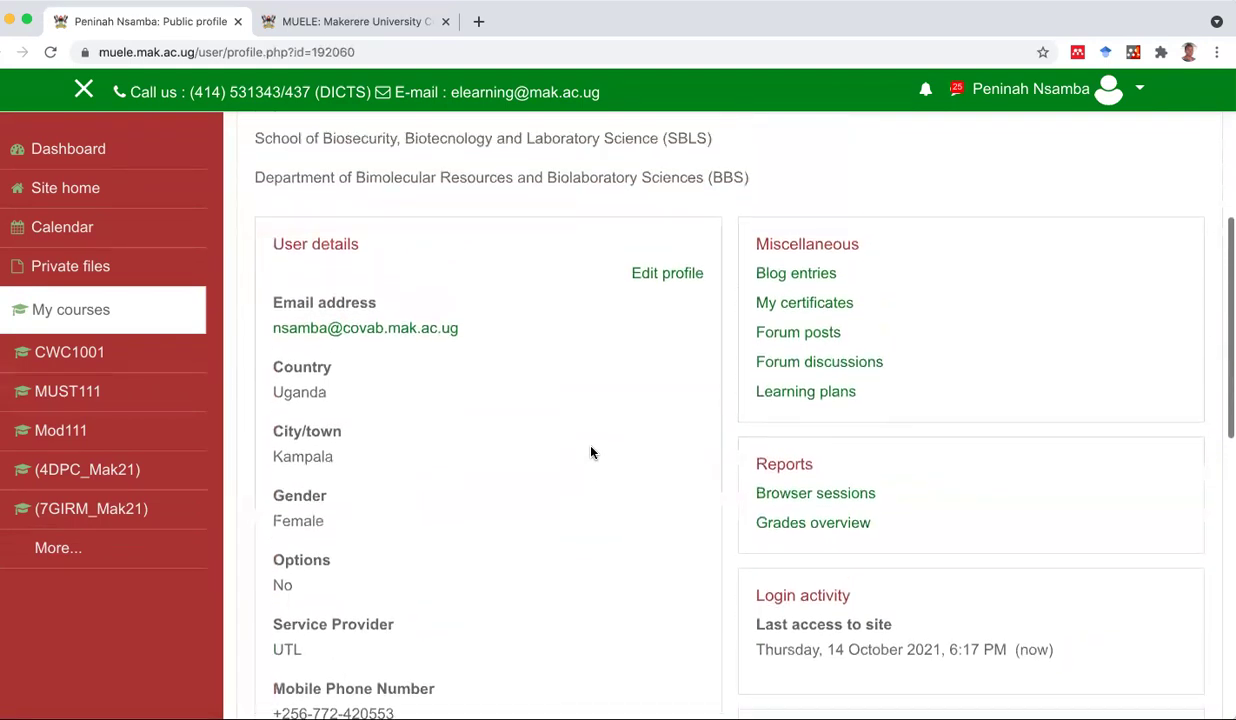
scroll(591, 452, up, 5)
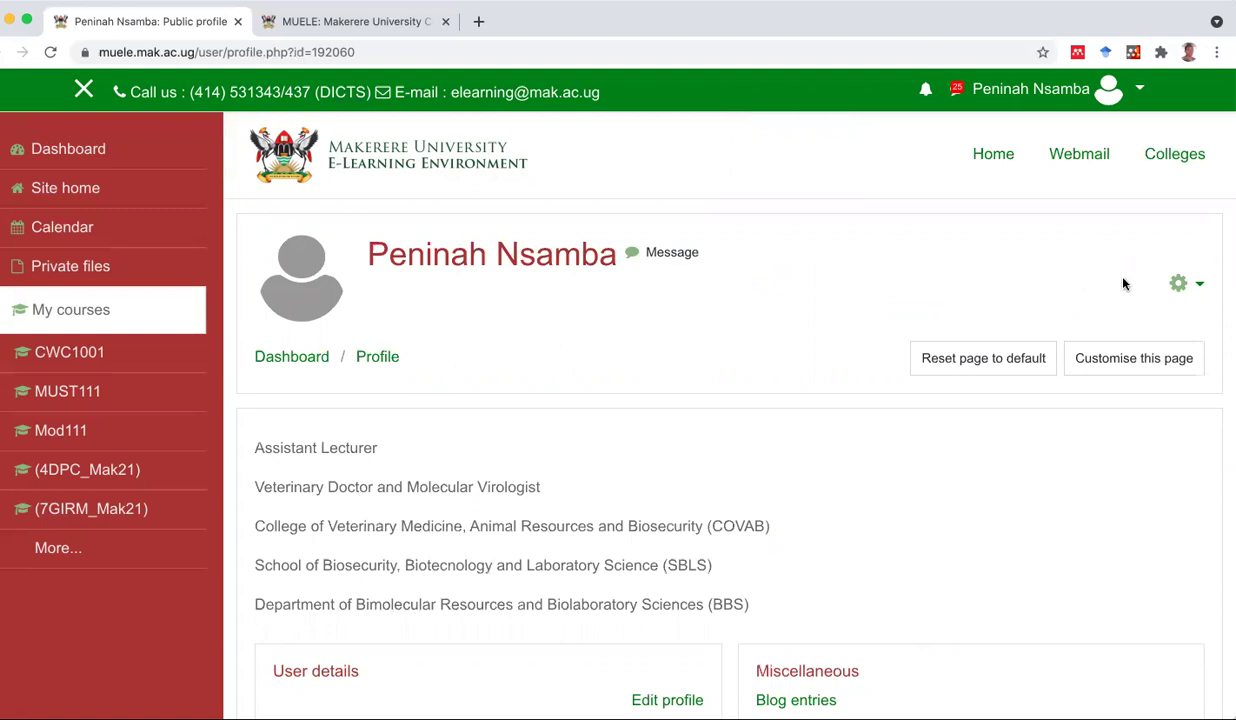
Open the profile for editing and go through the General fields as far as the User picture section.
click(1200, 287)
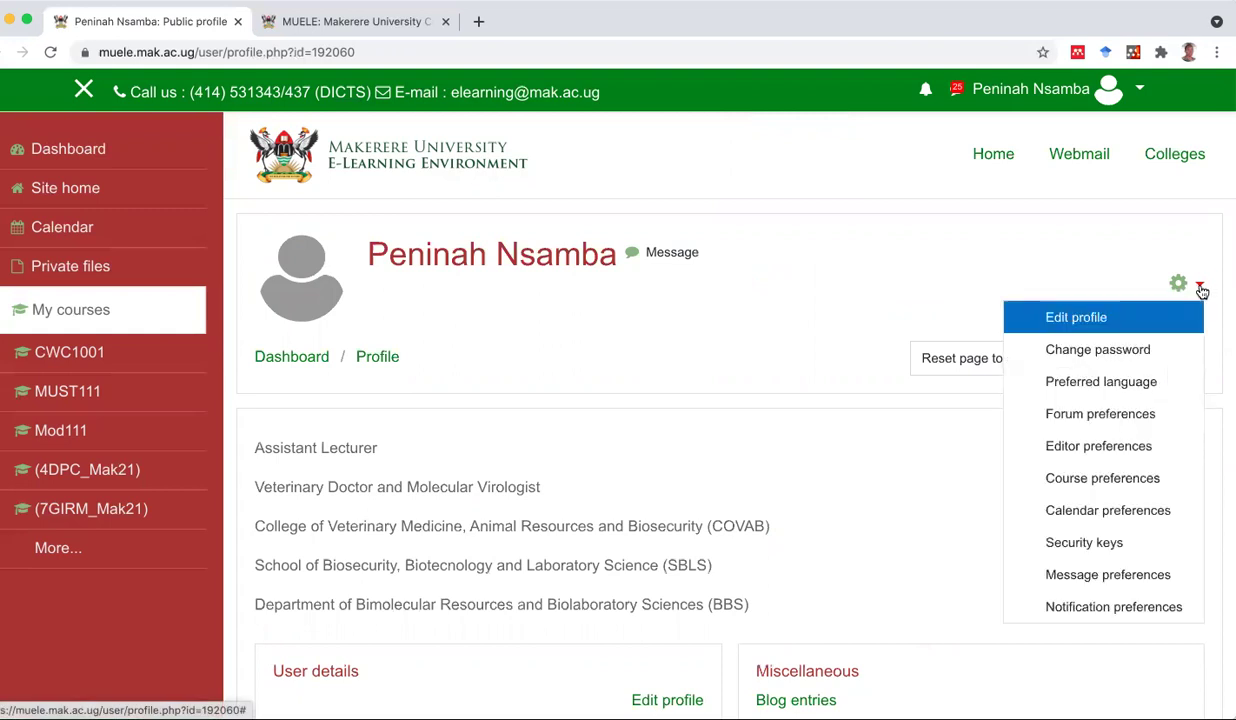
click(1085, 320)
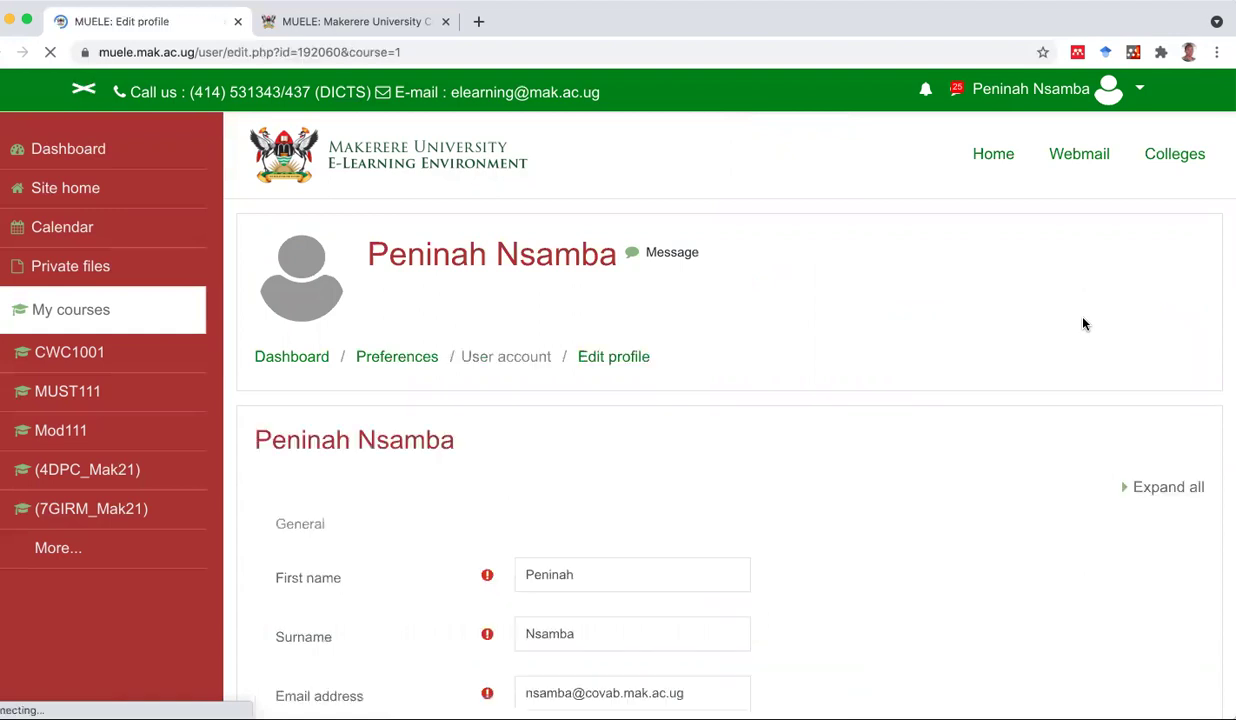
scroll(926, 482, down, 1)
scroll(926, 482, down, 1)
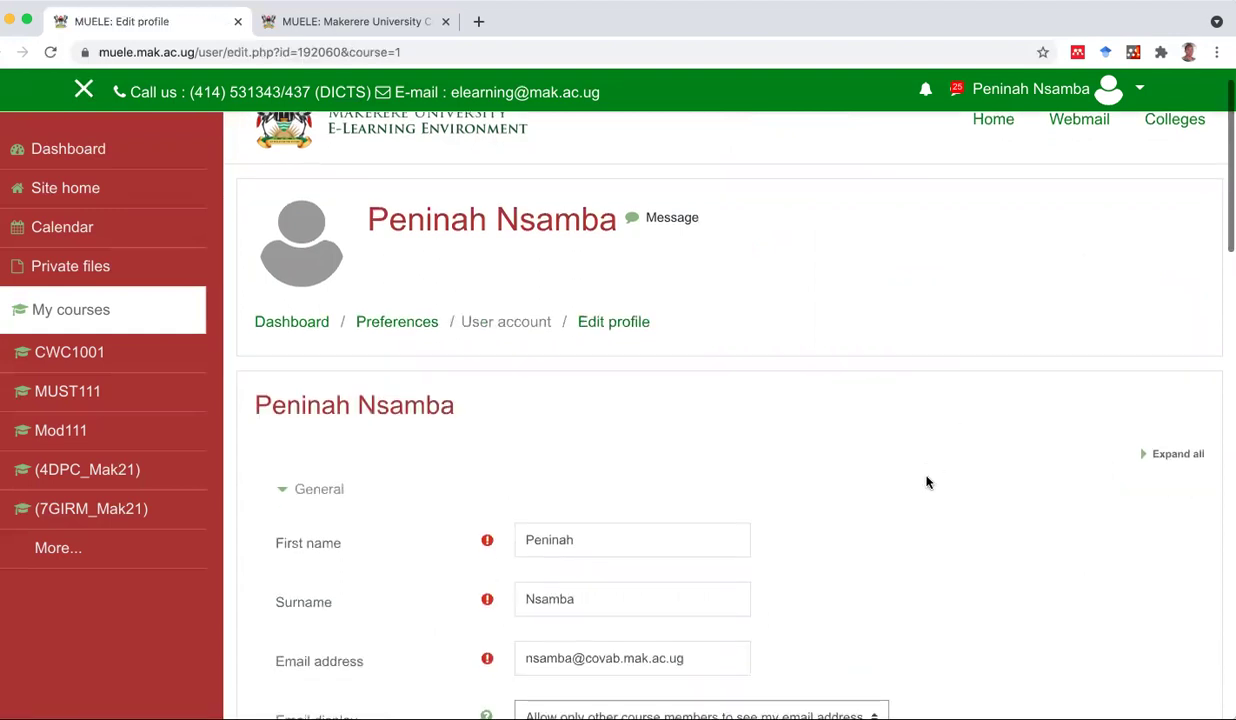
scroll(926, 482, up, 2)
scroll(926, 482, down, 3)
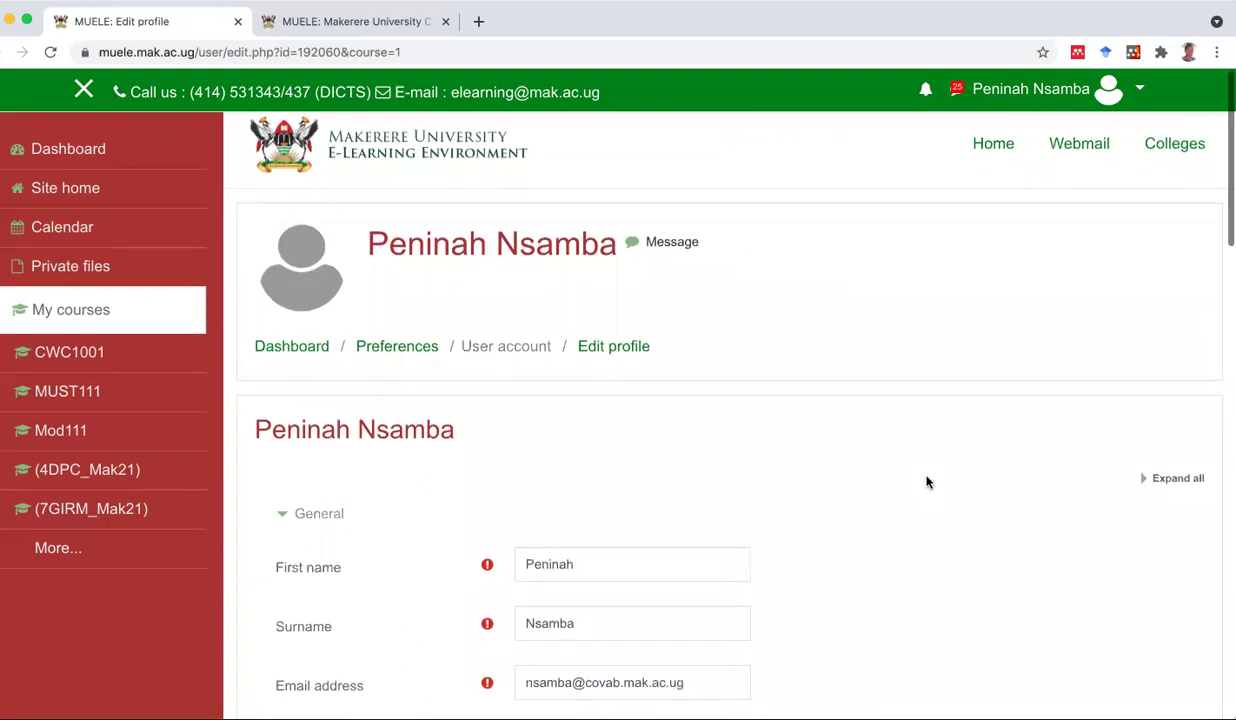
scroll(926, 482, down, 3)
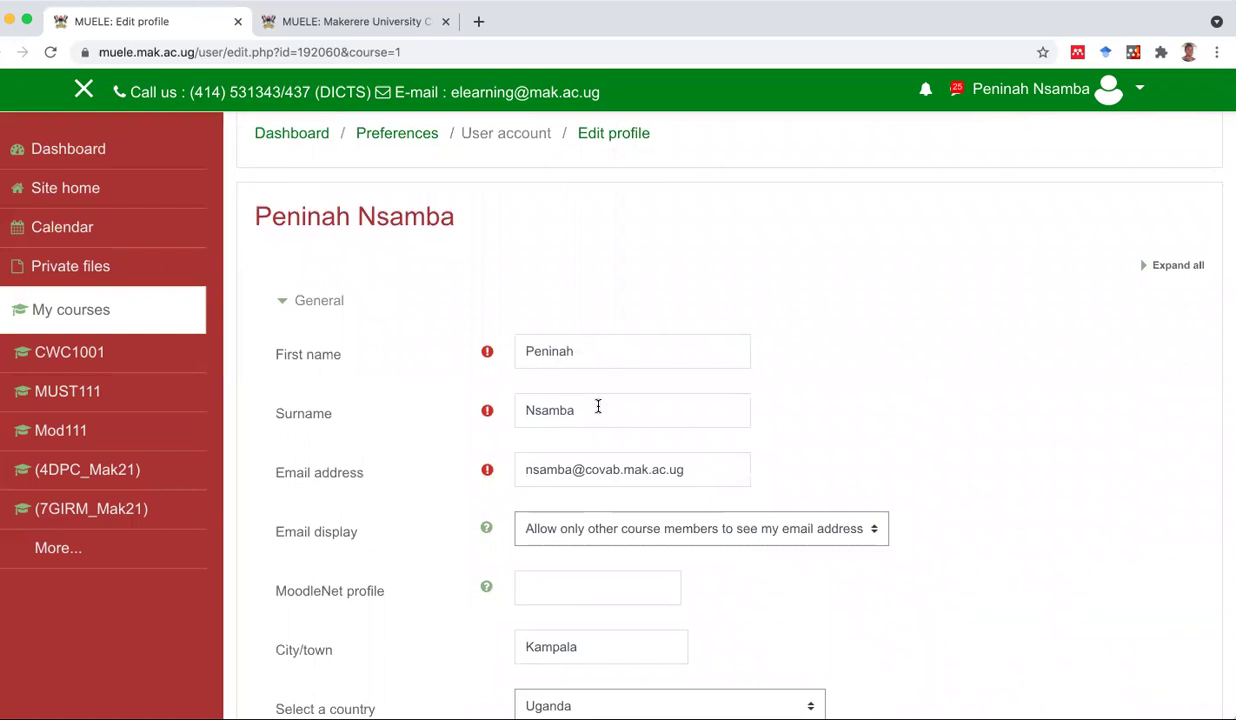
scroll(598, 406, down, 2)
scroll(598, 406, down, 4)
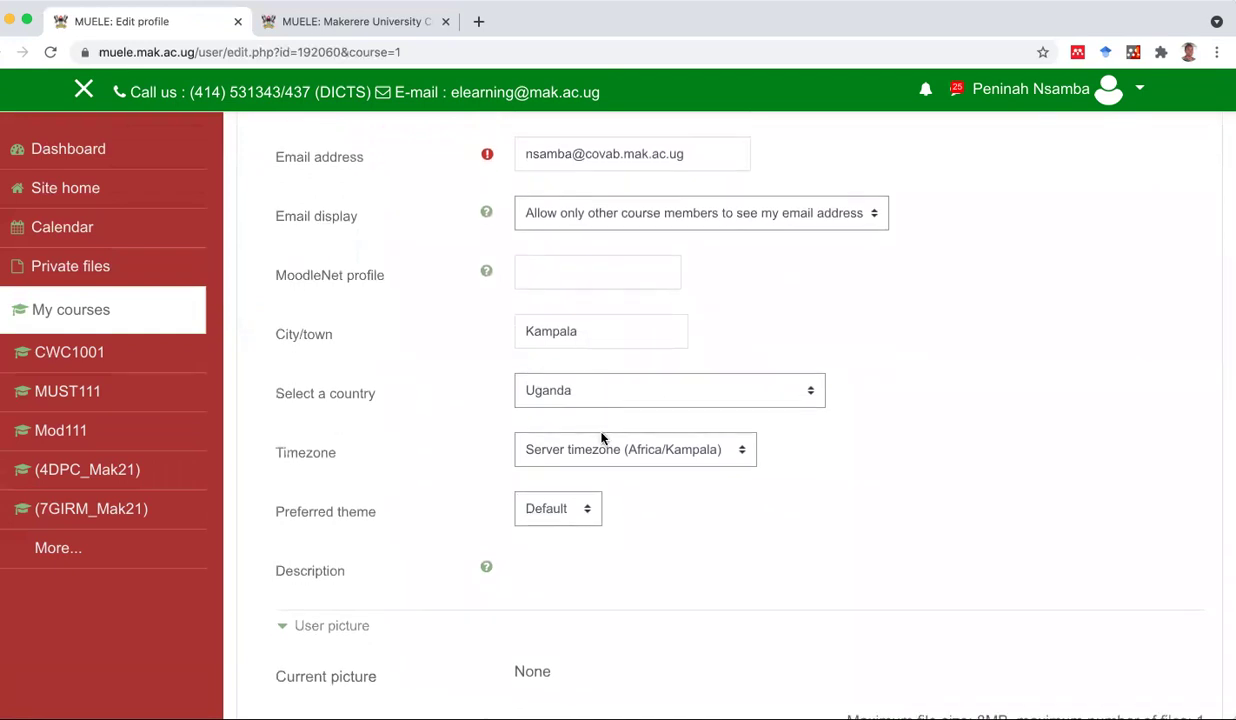
scroll(626, 511, down, 4)
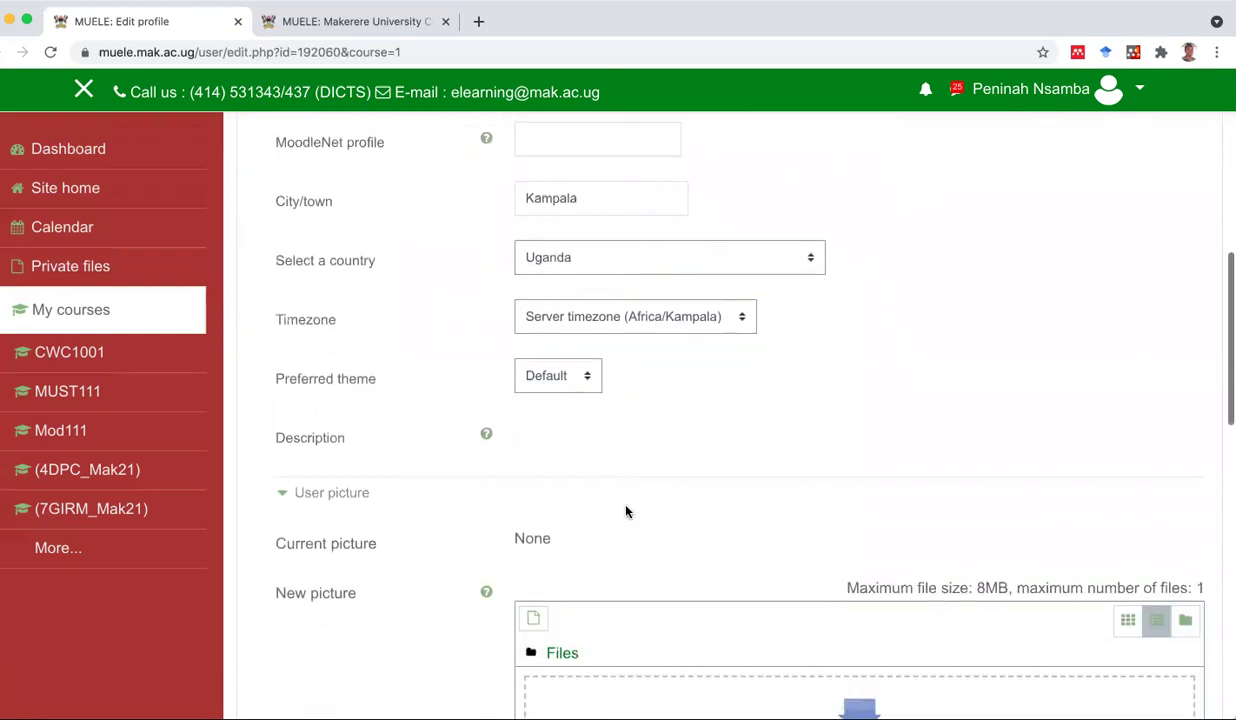
scroll(626, 511, down, 2)
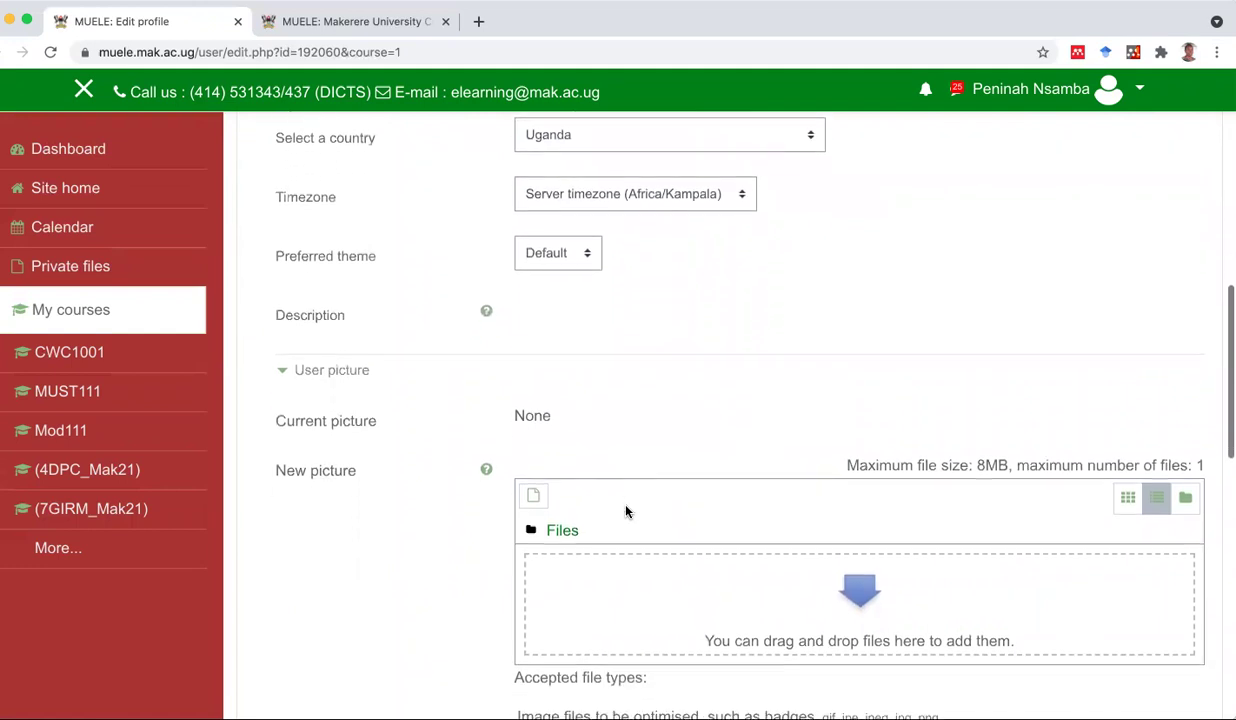
scroll(626, 511, down, 3)
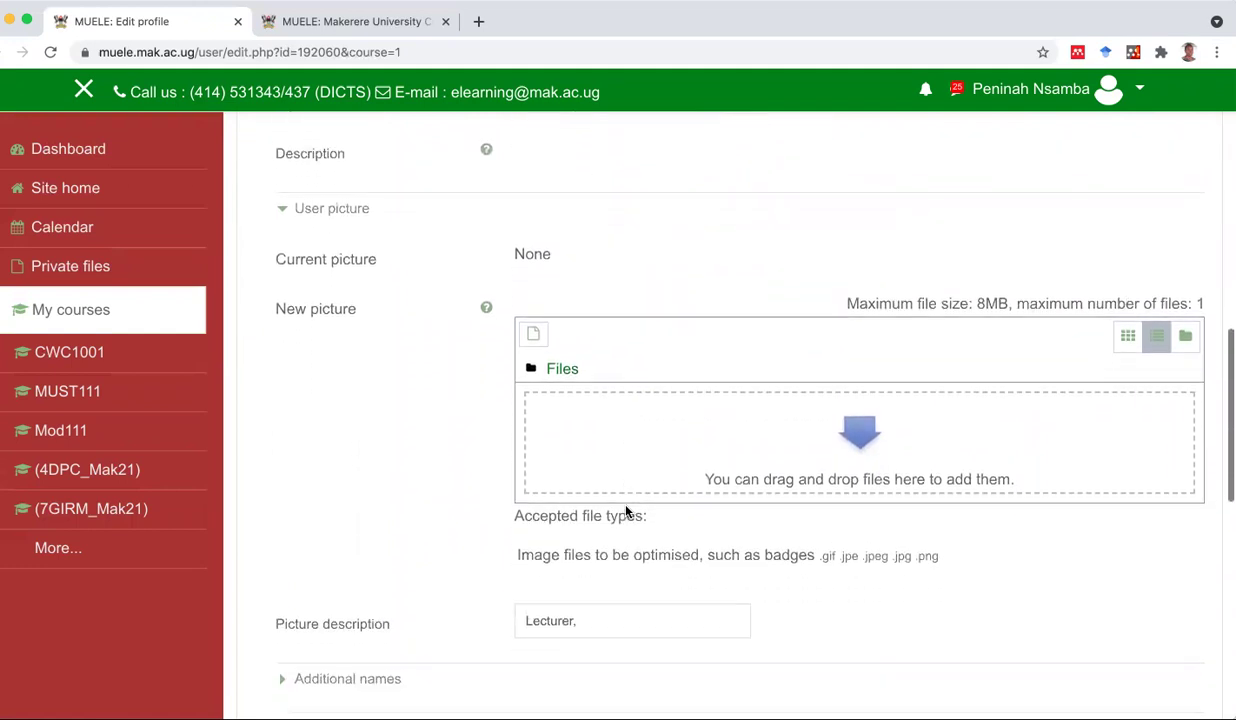
scroll(626, 511, up, 1)
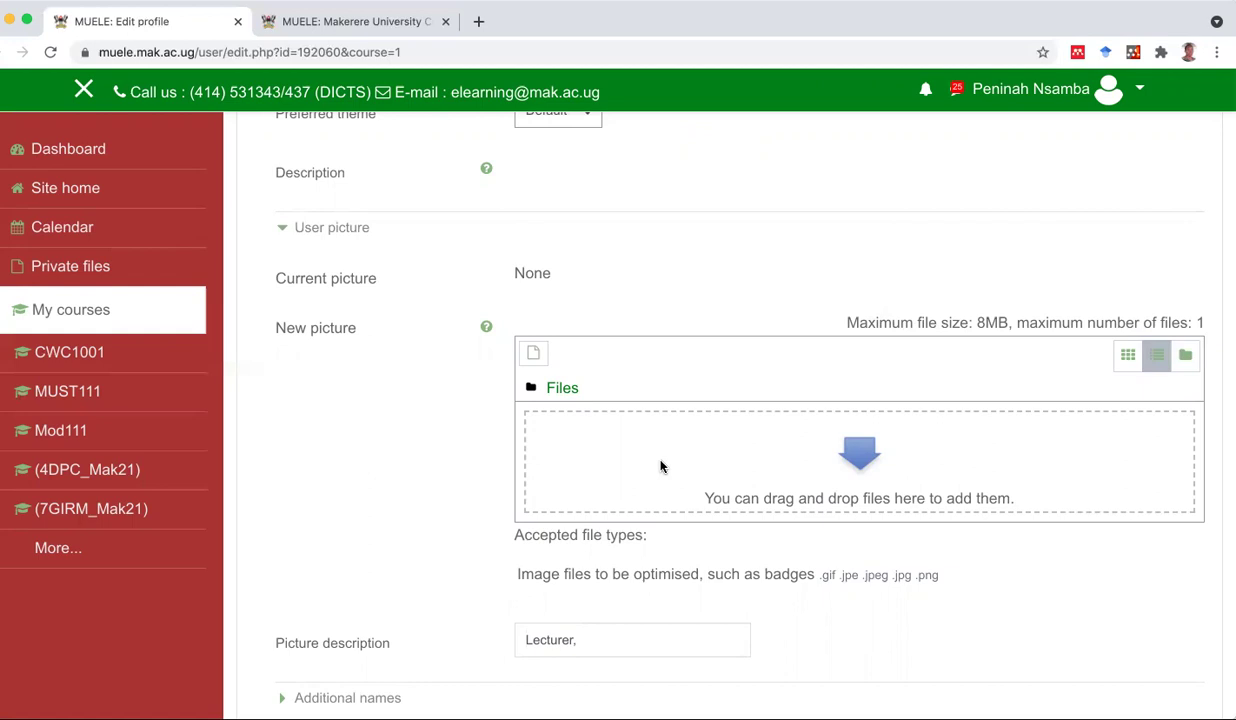
Upload the profile JPEG image from the Desktop as the new user picture, keeping the default author and licence.
click(531, 357)
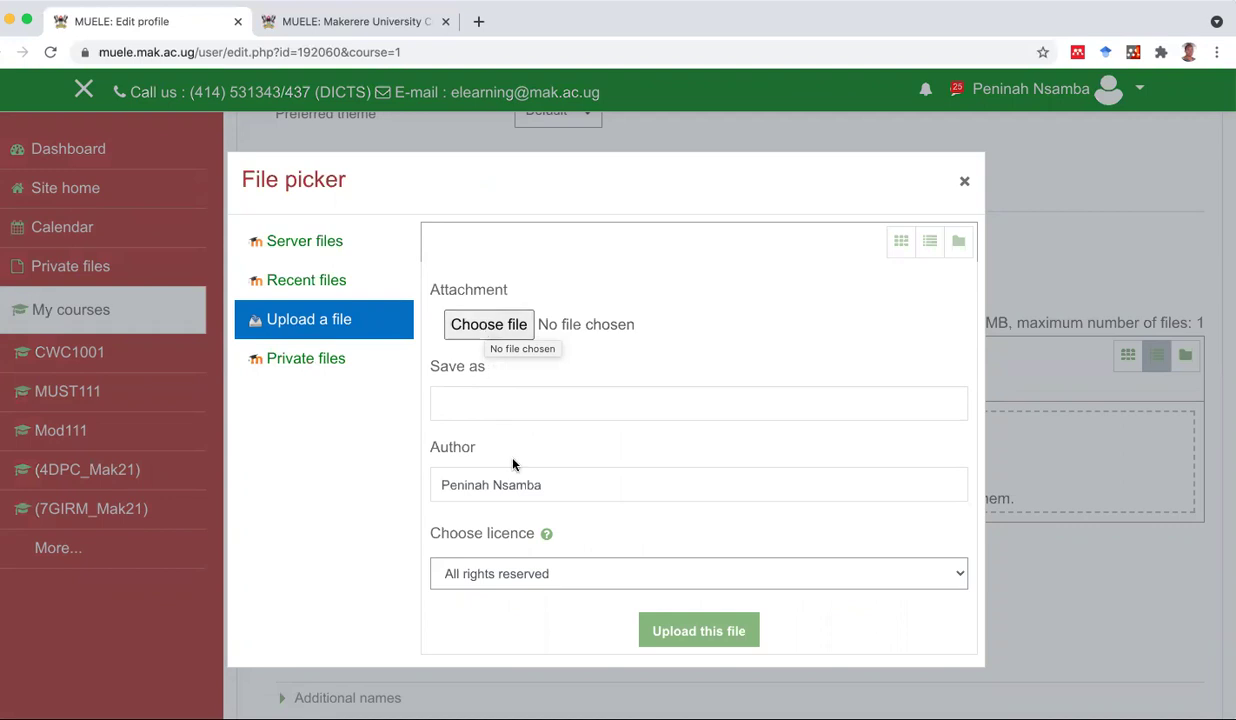
click(484, 326)
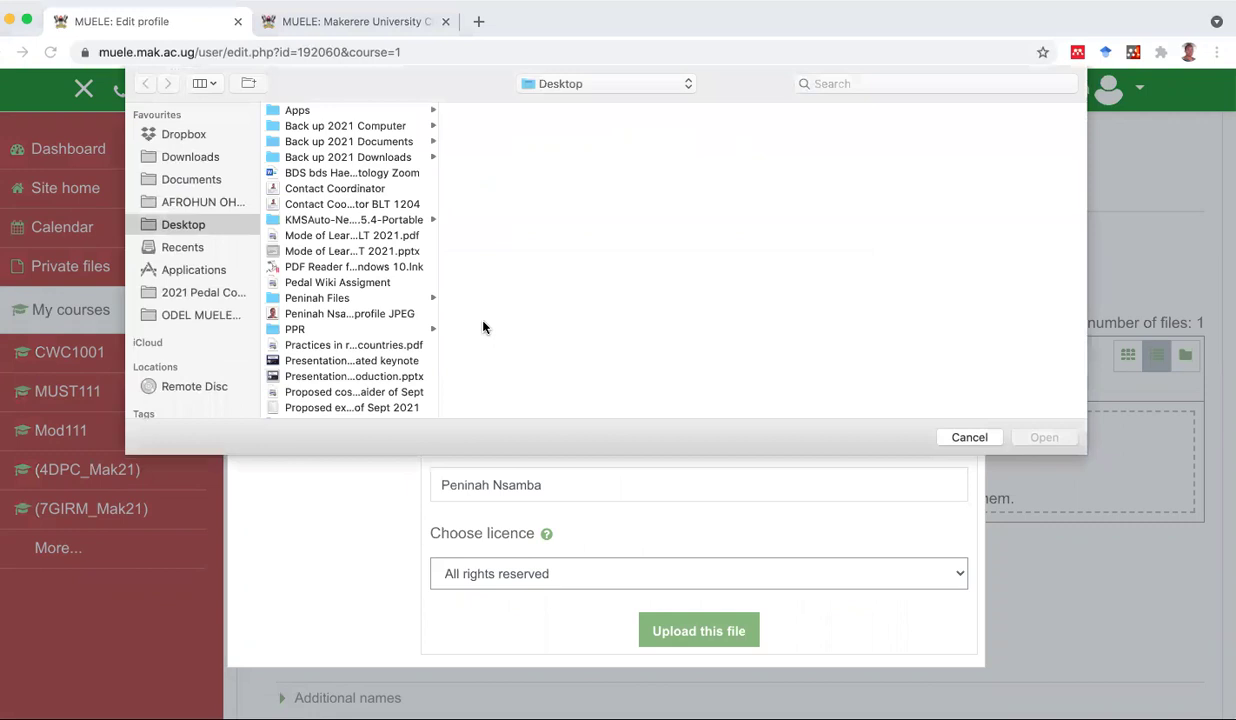
click(879, 84)
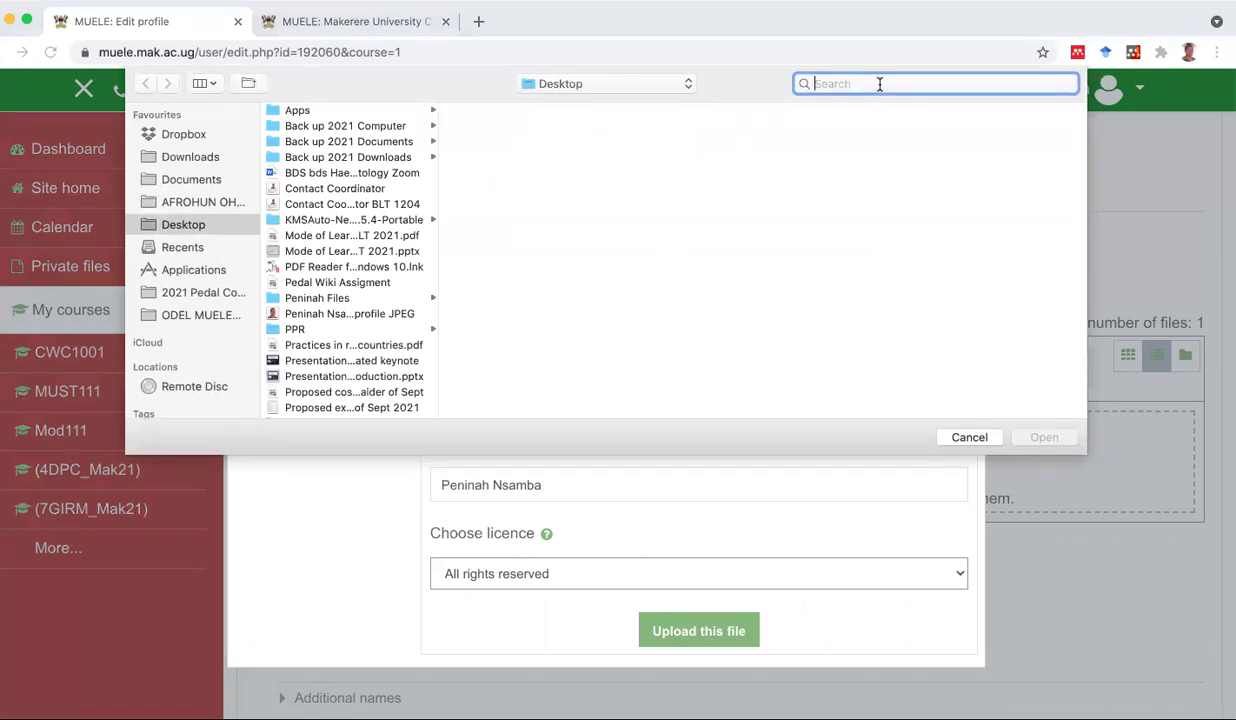
click(306, 317)
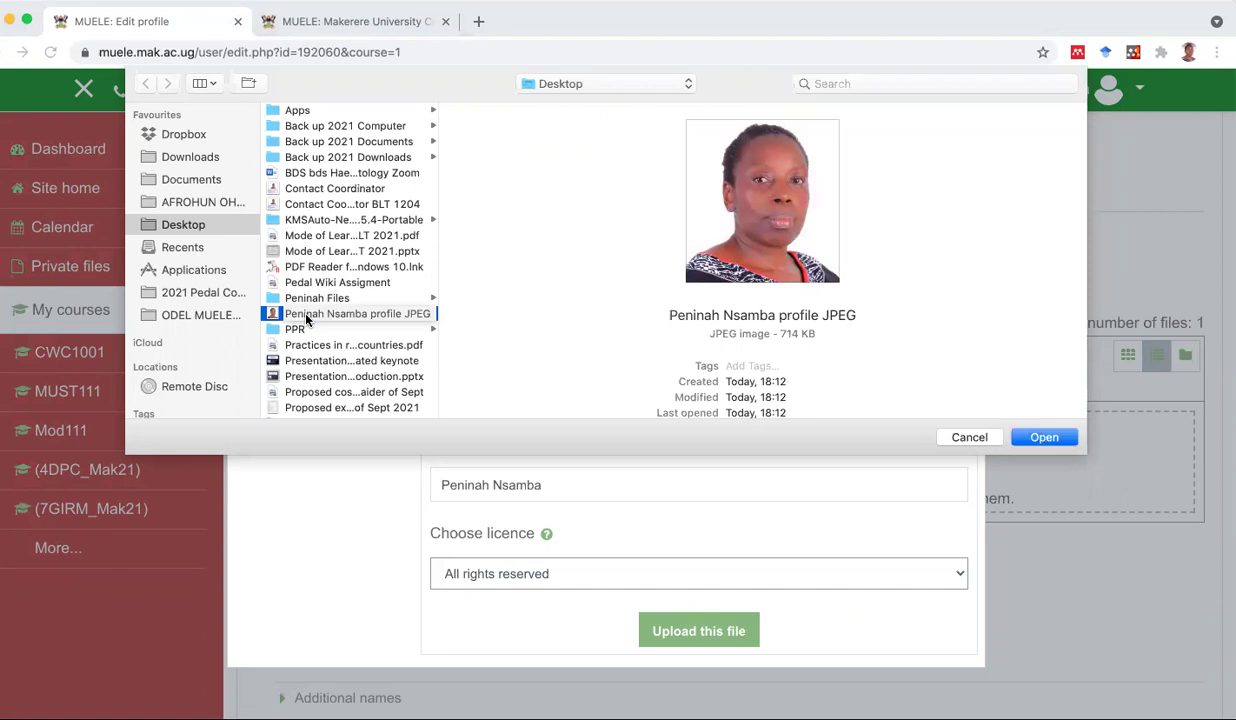
click(1043, 437)
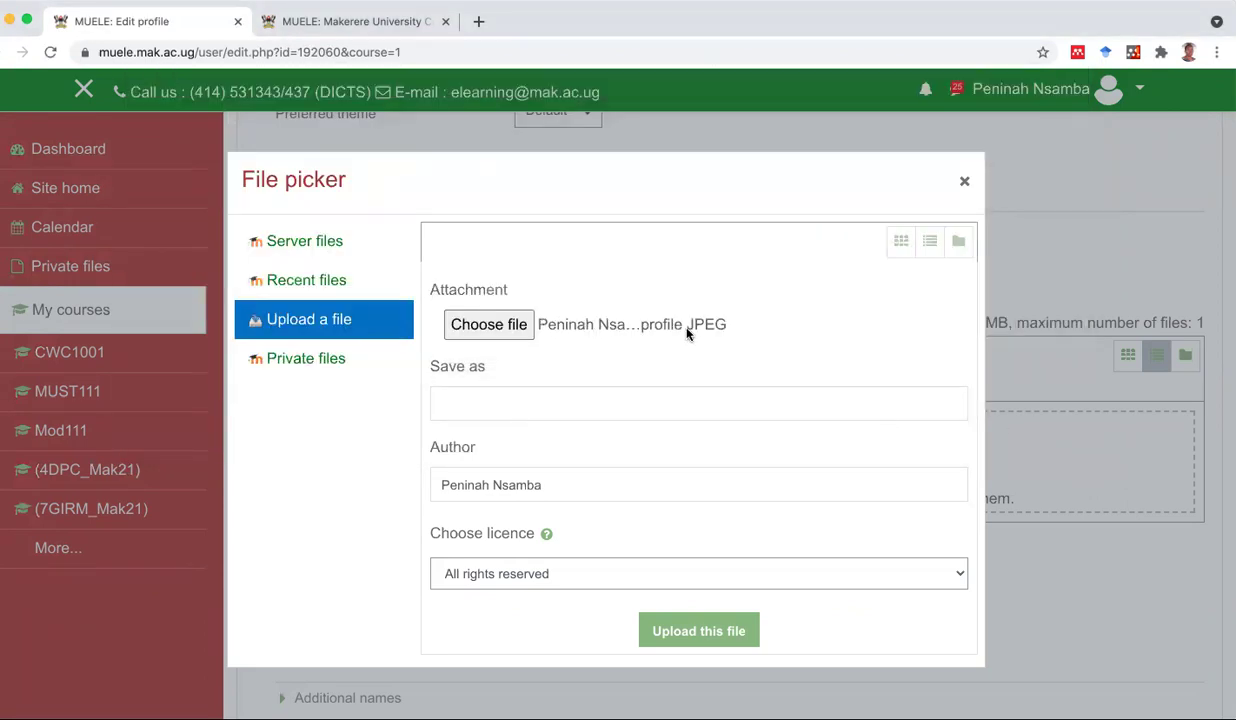
click(698, 631)
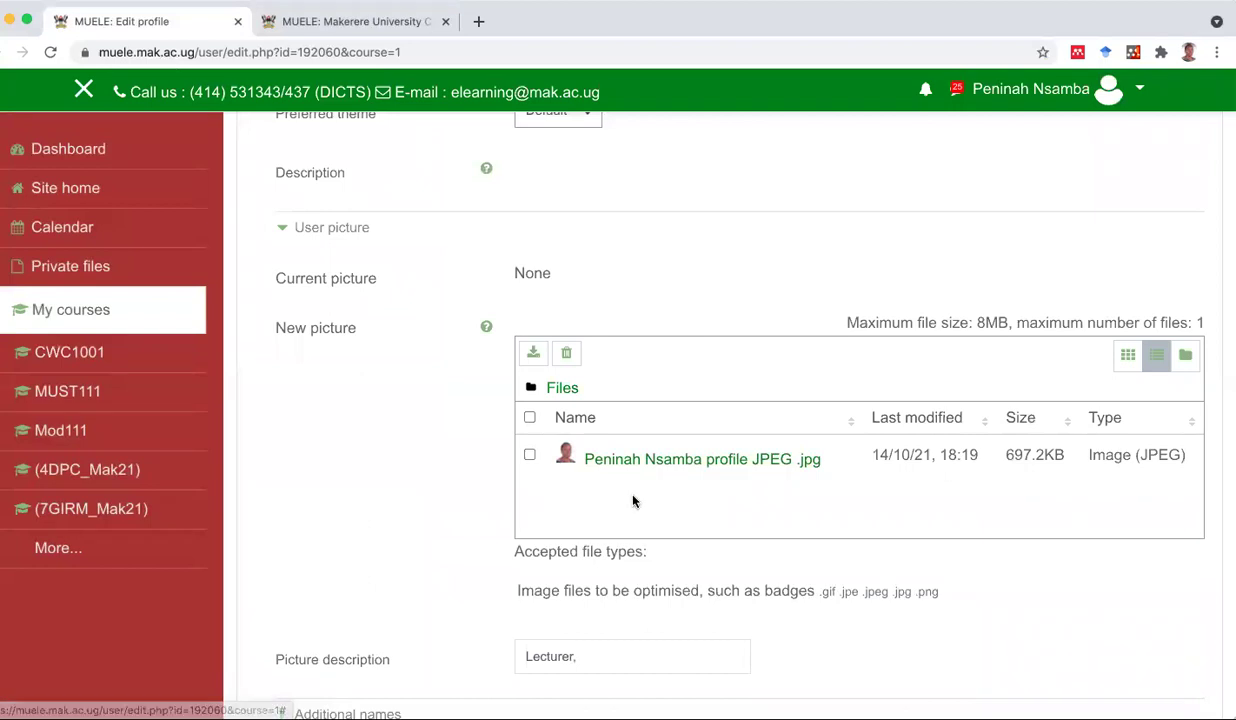
Review the picture description and the Other fields through to the end of the profile form.
scroll(632, 501, down, 3)
scroll(632, 501, down, 5)
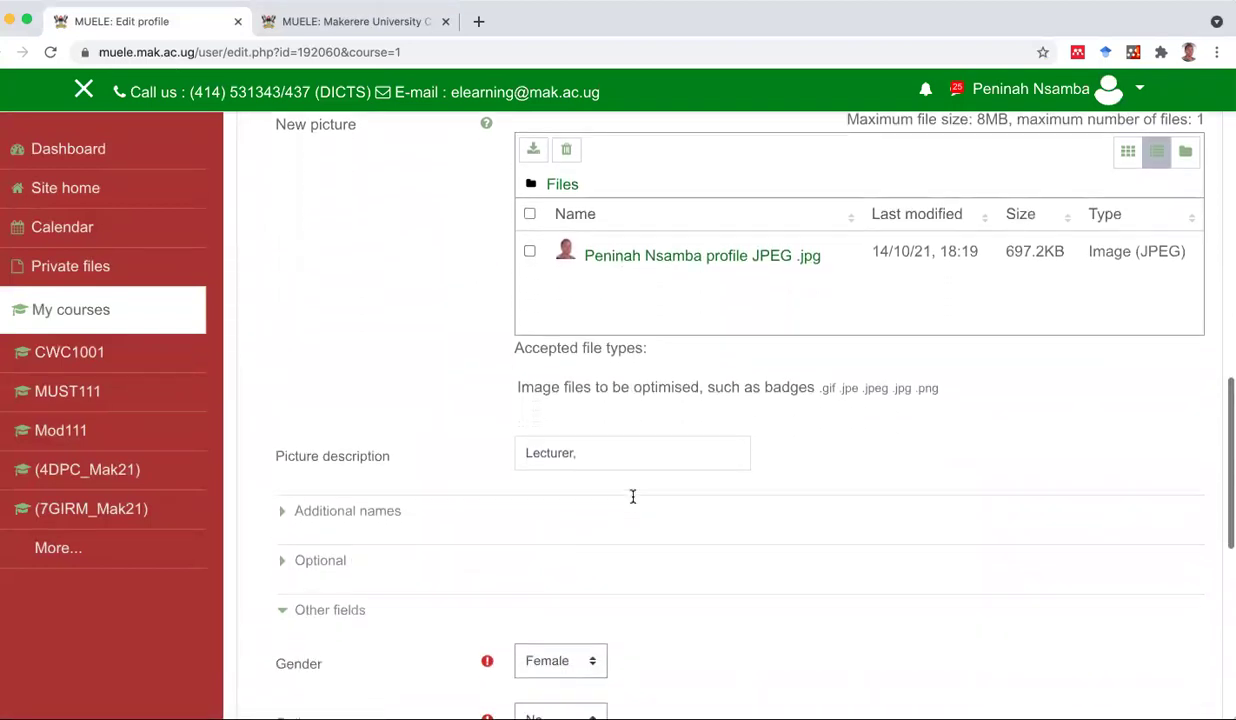
scroll(632, 497, down, 3)
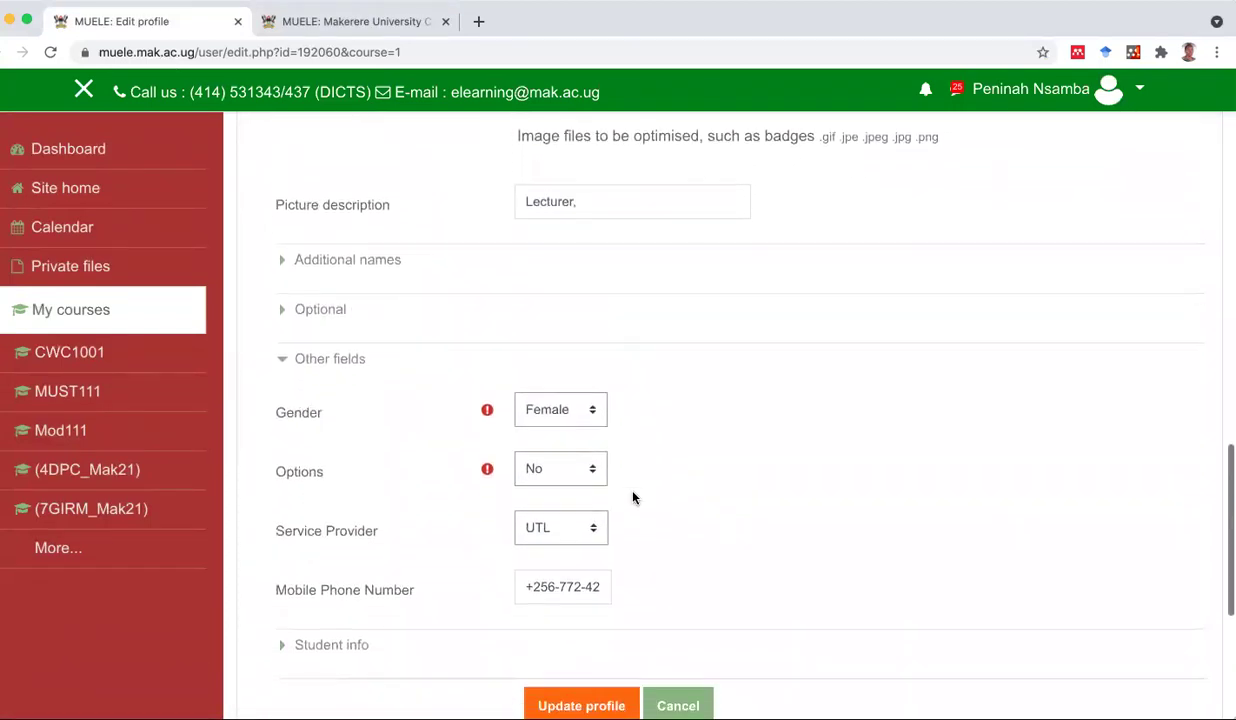
scroll(632, 497, down, 1)
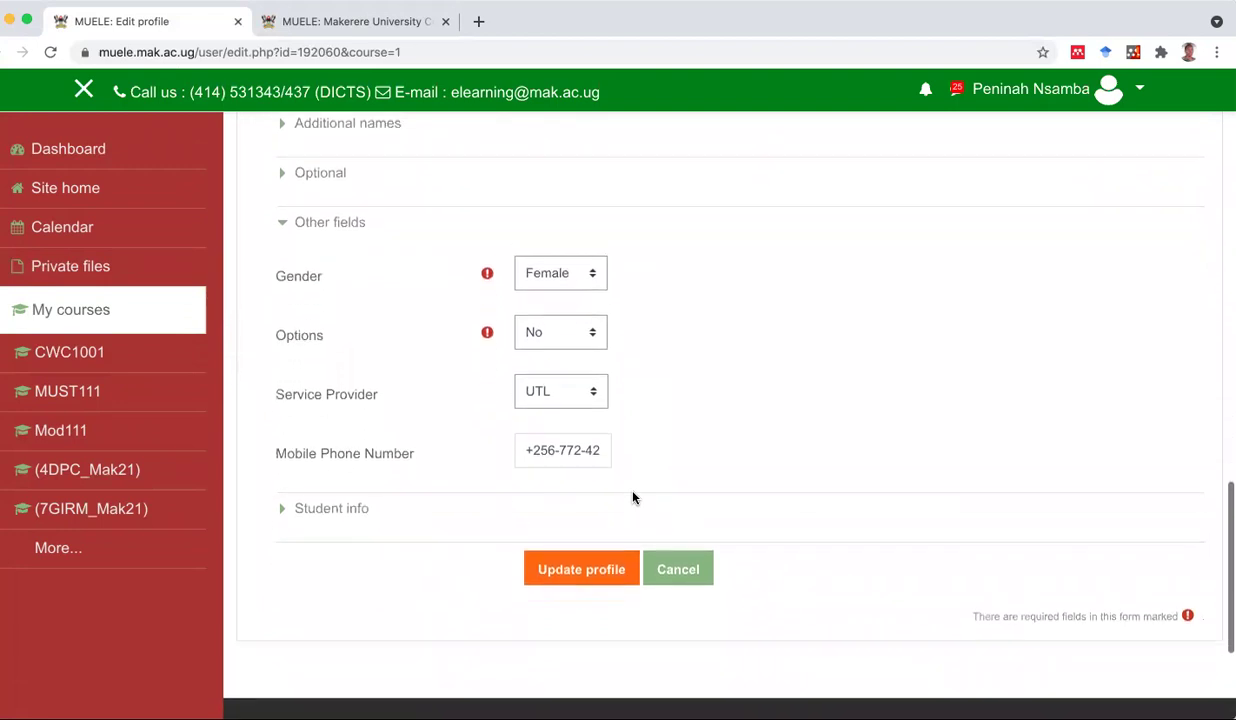